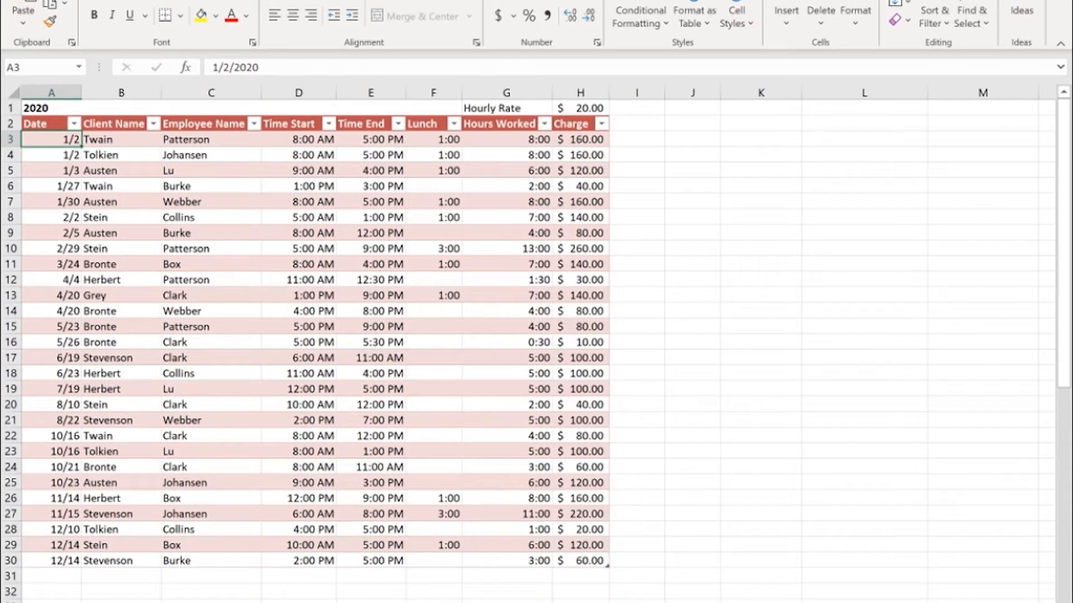
Create a PivotTable from the _2020Invoice table on a new worksheet.
click(103, 0)
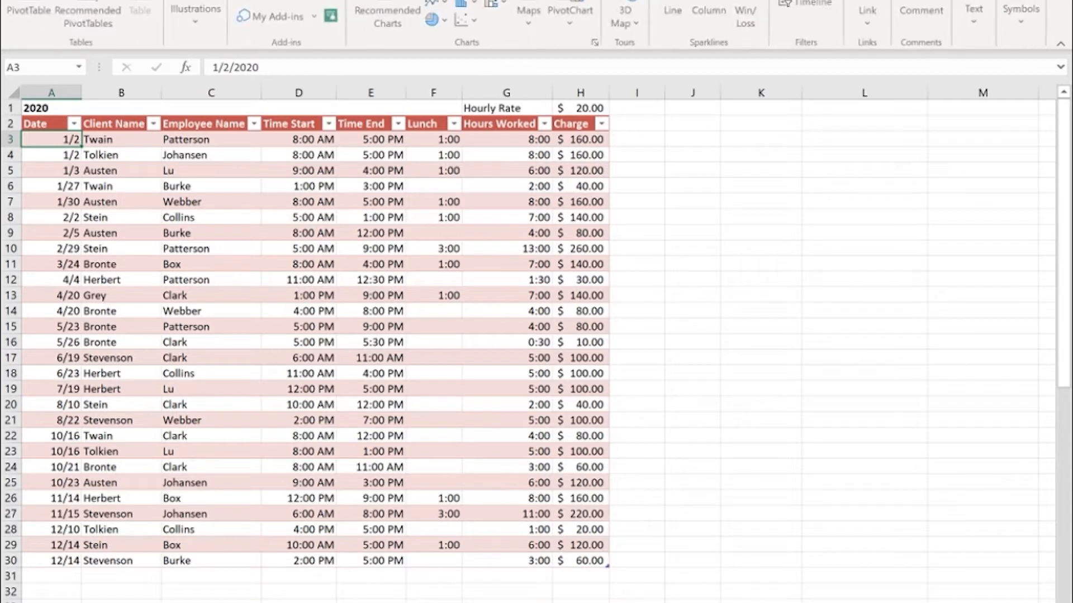
click(29, 22)
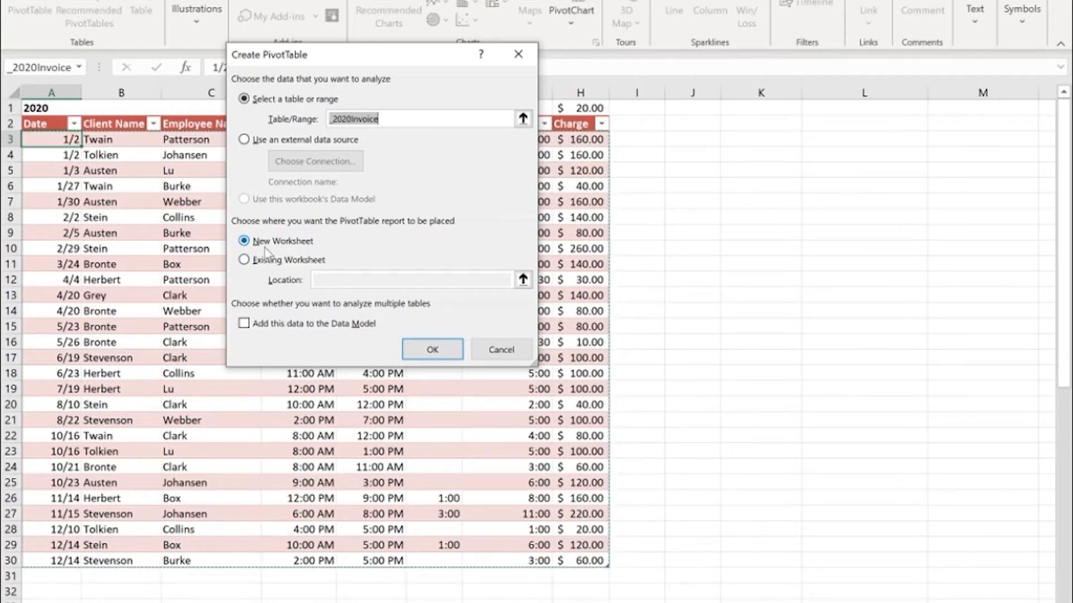
click(443, 356)
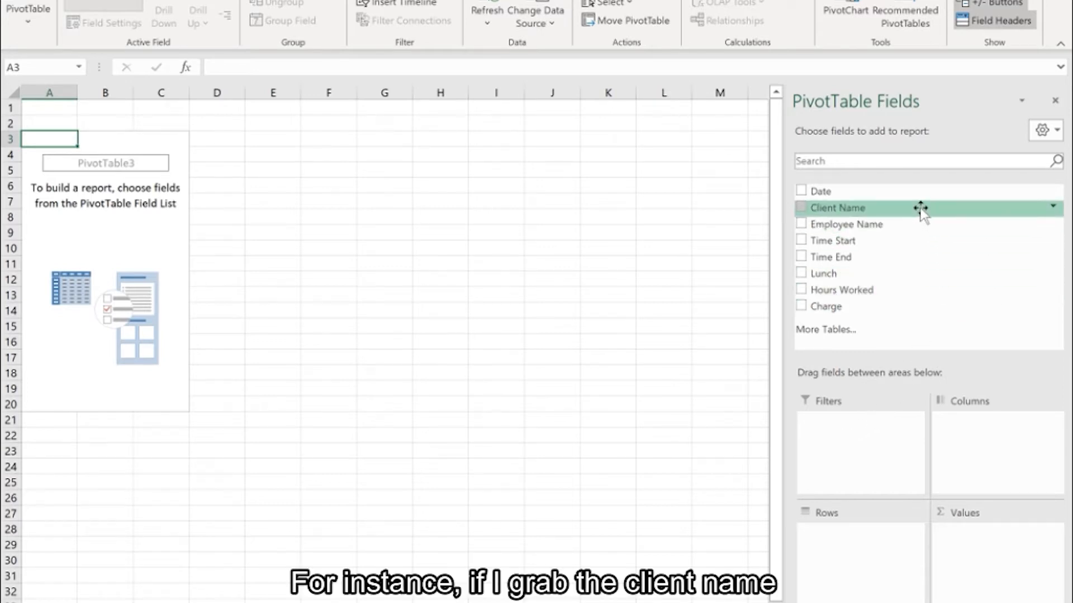
Add the Client Name field to the PivotTable's Rows area and compare it with the source invoice table.
drag(920, 208, 881, 556)
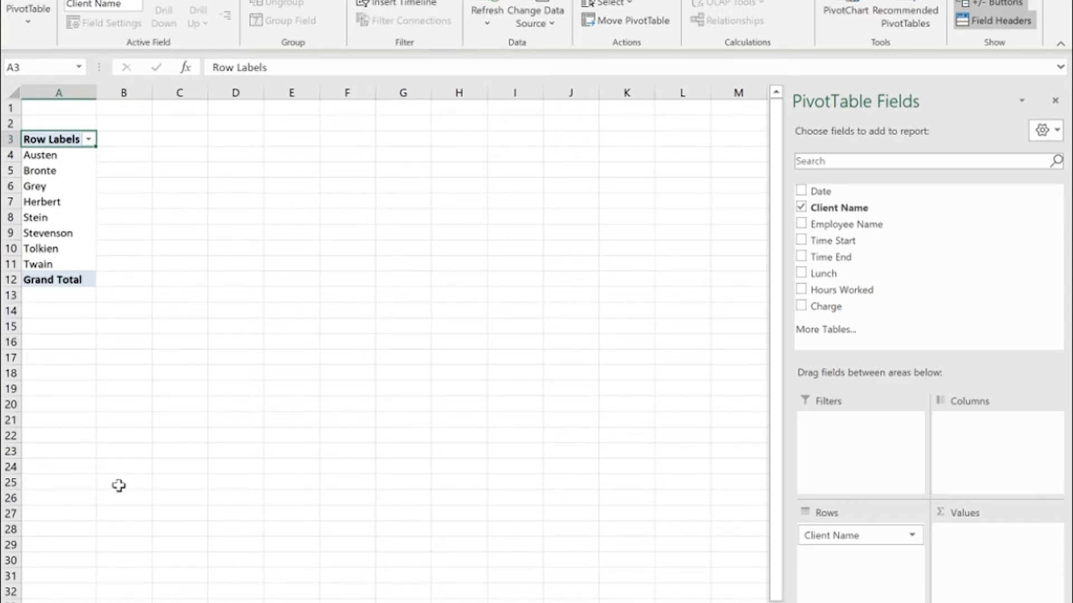
click(132, 602)
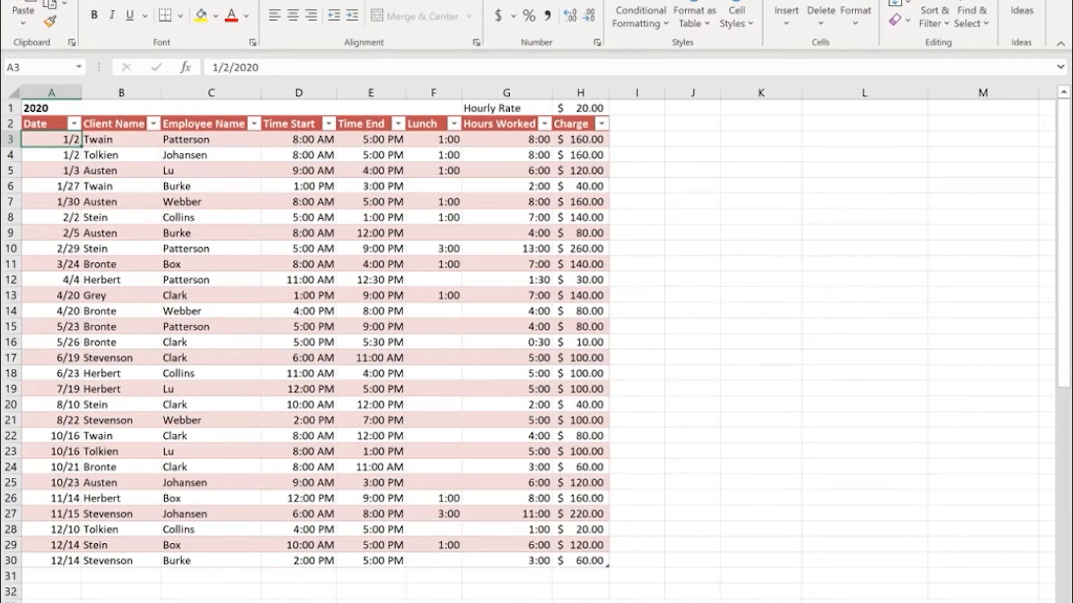
click(76, 602)
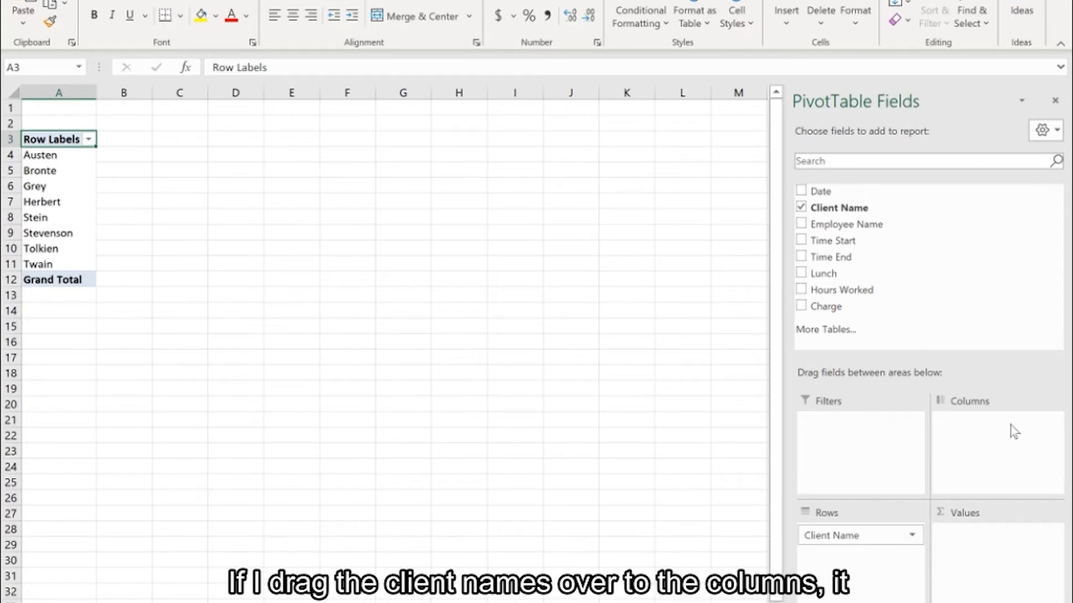
Try Client Name in the Columns area and return it to Rows.
drag(864, 532, 995, 454)
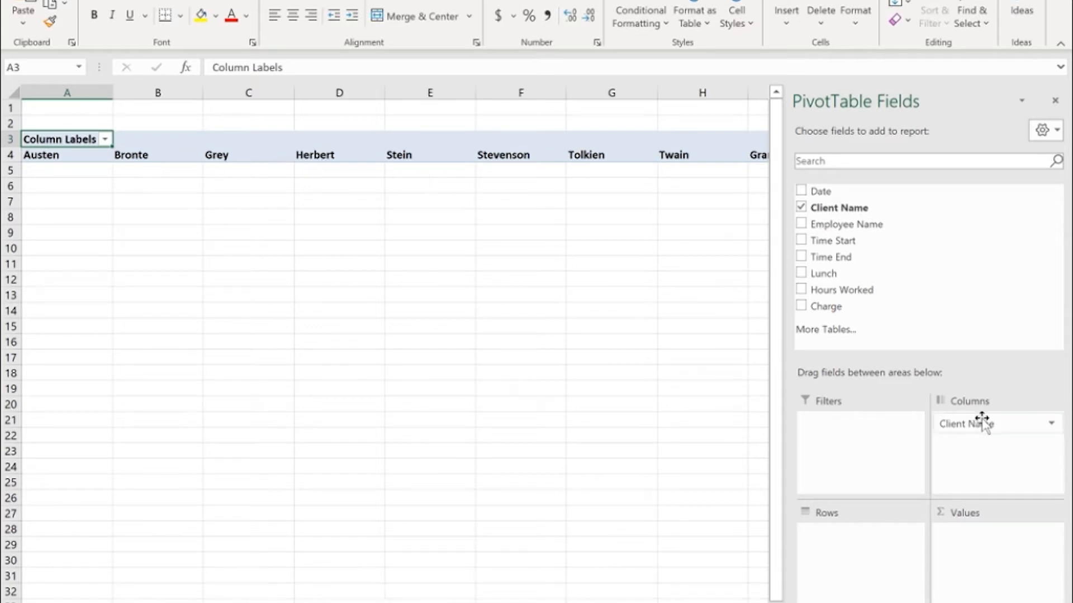
drag(1007, 426, 869, 537)
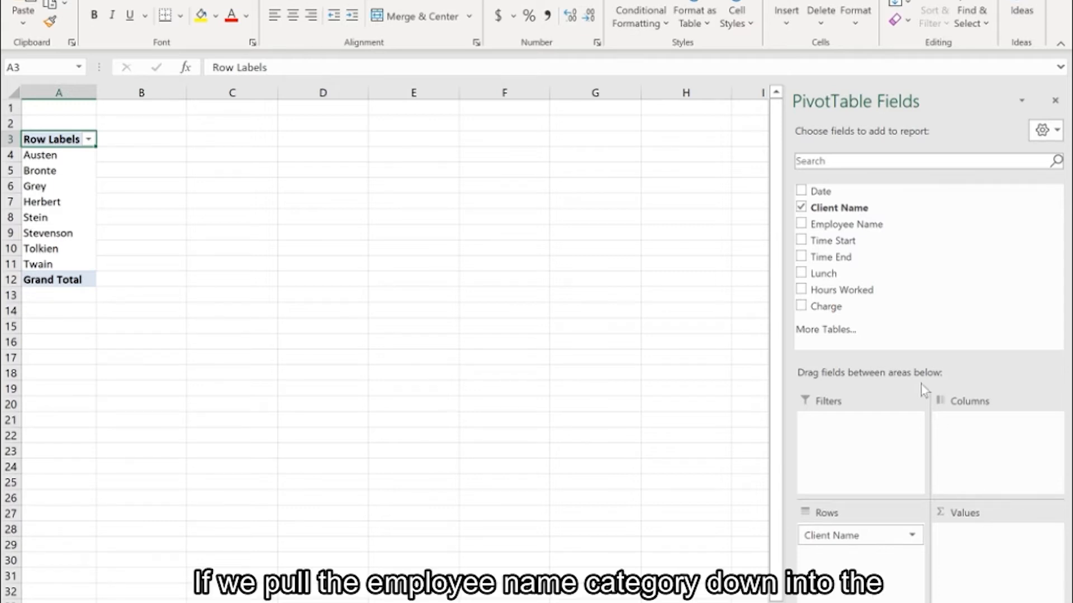
Count Employee Name per client in the Values area, and move the Employee Name field to Columns.
drag(872, 226, 984, 579)
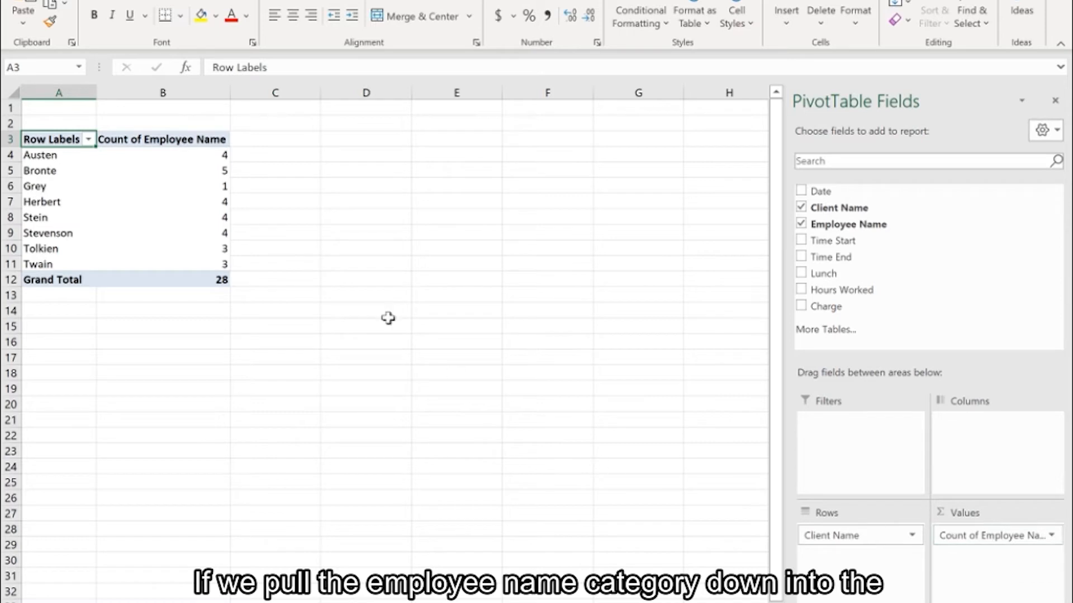
mouse_move(167, 155)
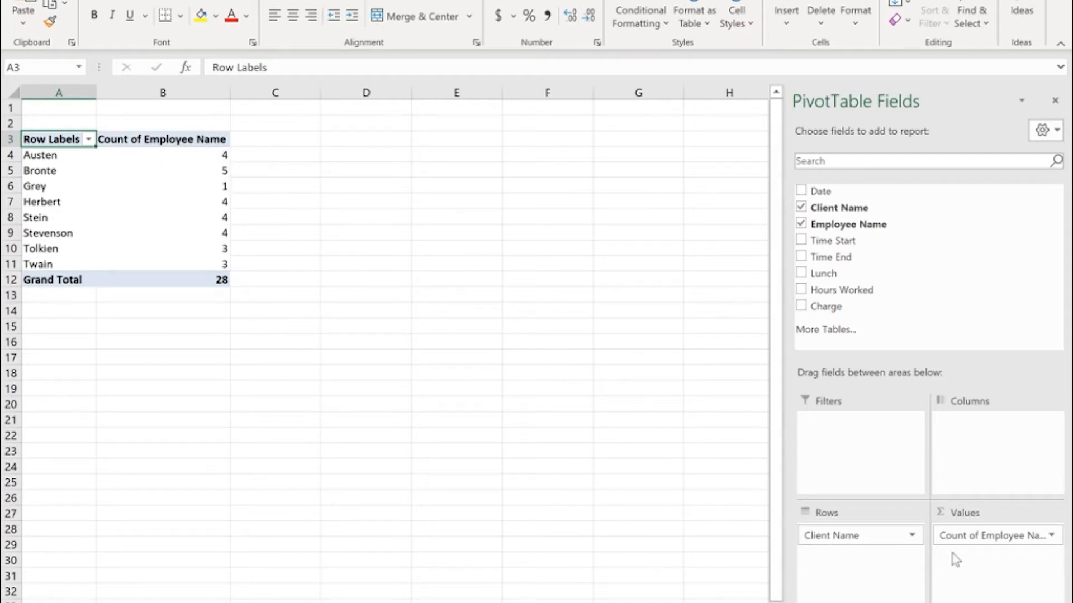
drag(992, 540, 1014, 447)
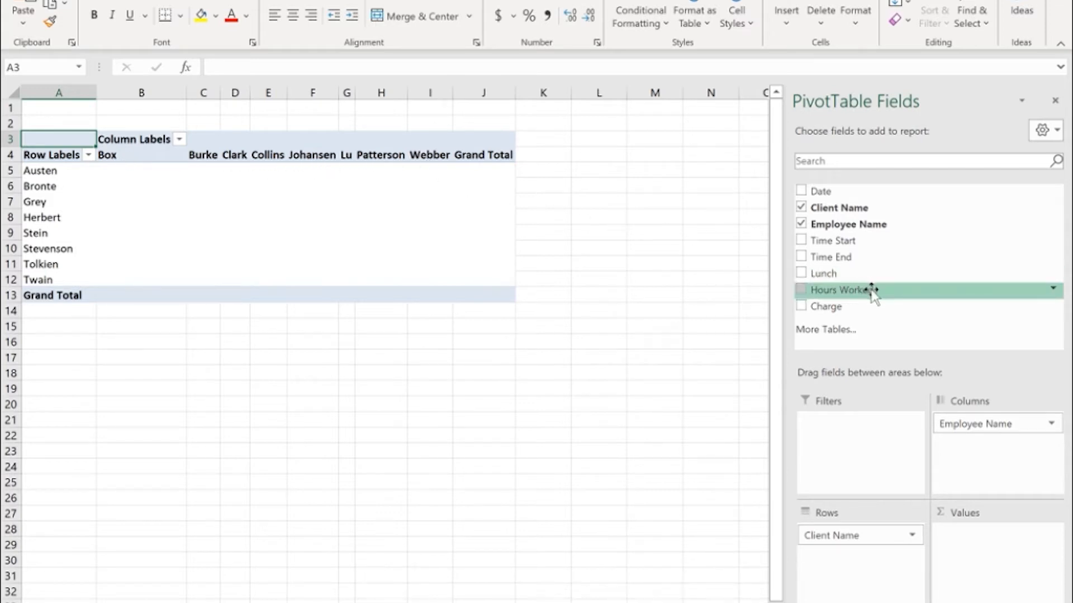
Add Hours Worked to the Values area and check the counts per client, per employee and overall.
drag(872, 290, 970, 561)
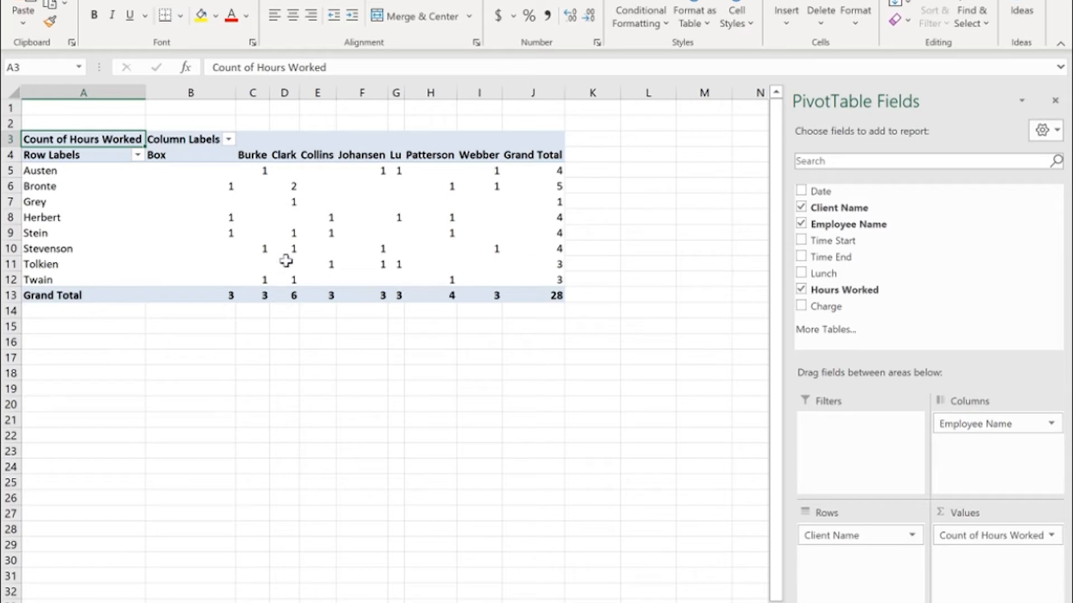
click(277, 186)
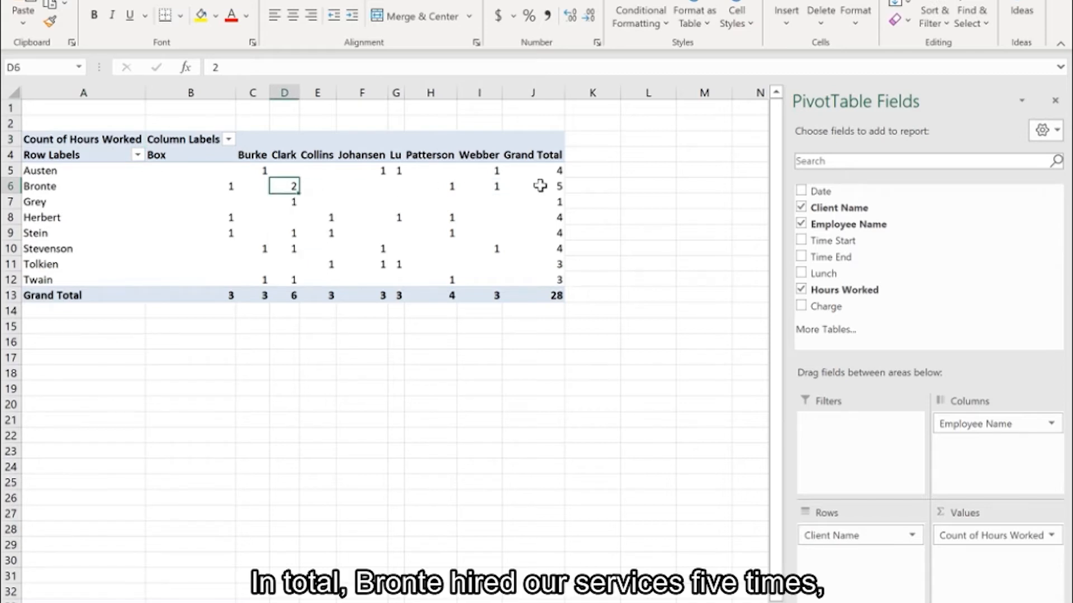
click(539, 185)
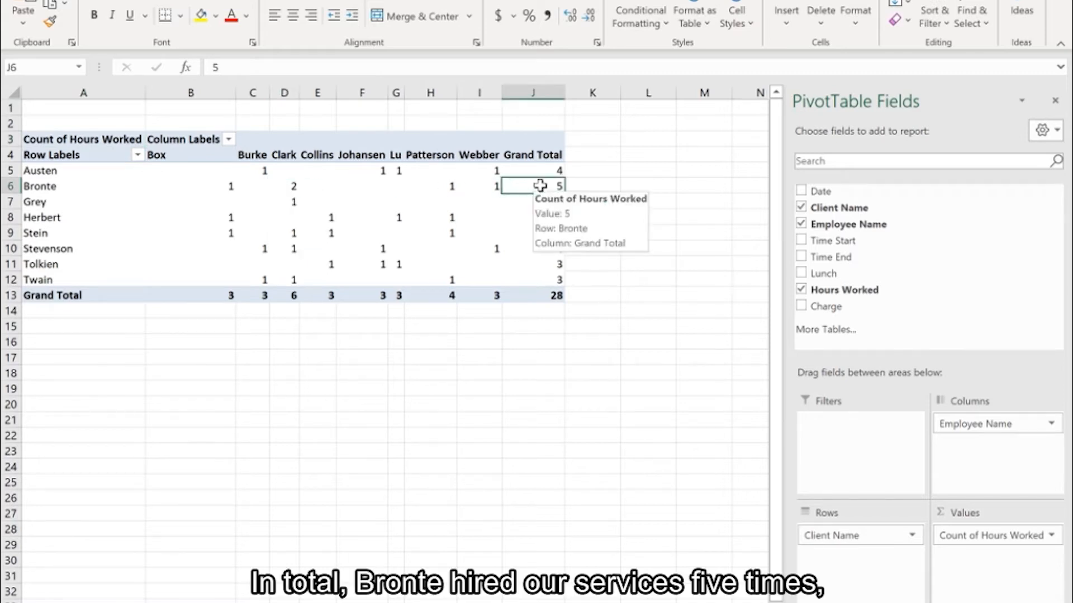
click(278, 295)
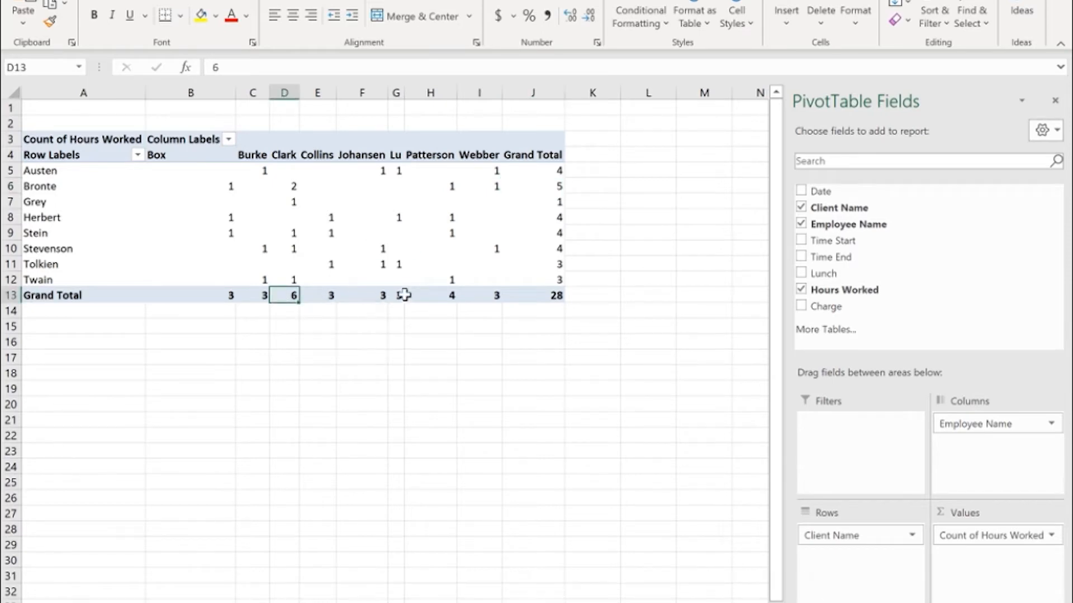
click(537, 295)
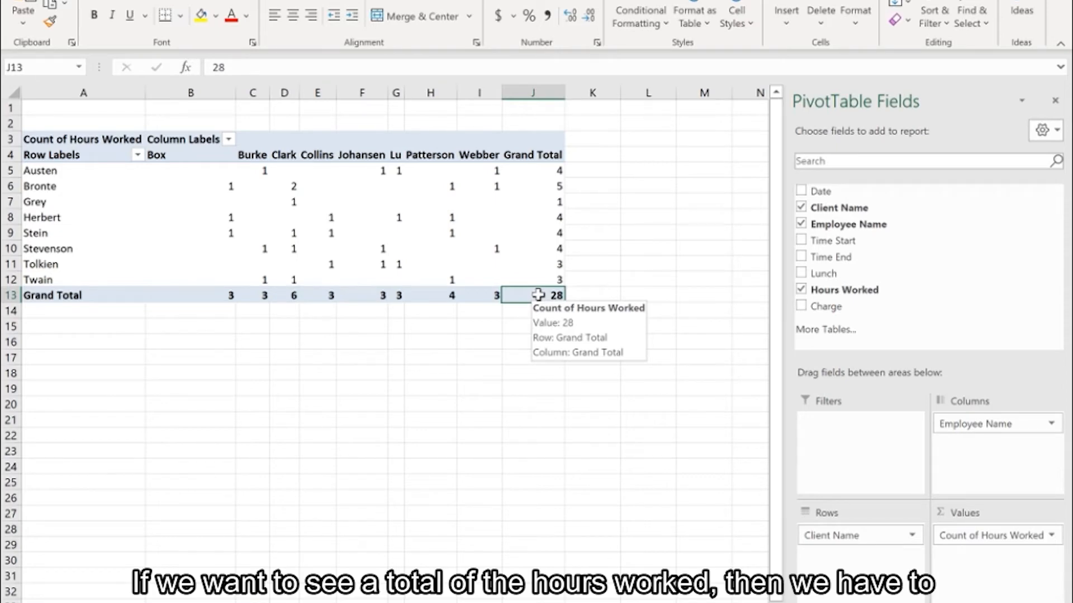
Change the Hours Worked value field to summarize by Sum instead of Count.
click(1052, 537)
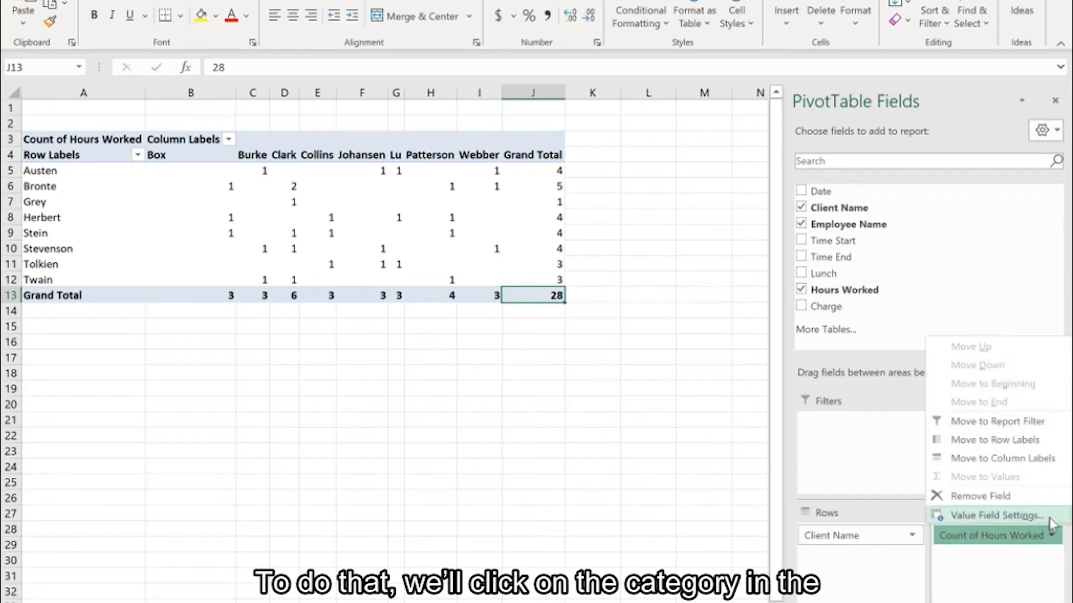
click(1049, 517)
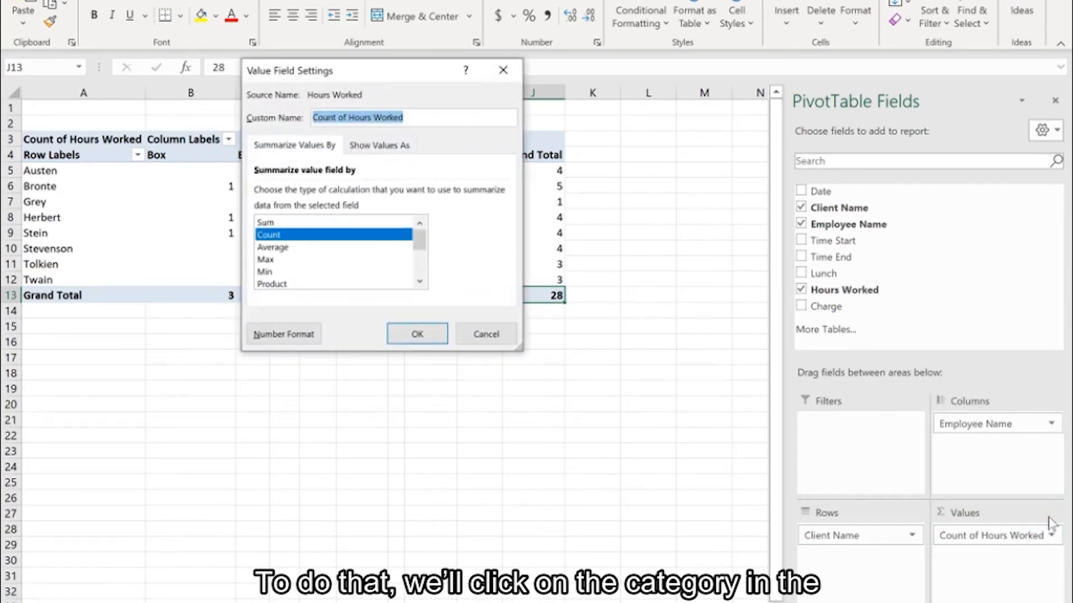
click(266, 222)
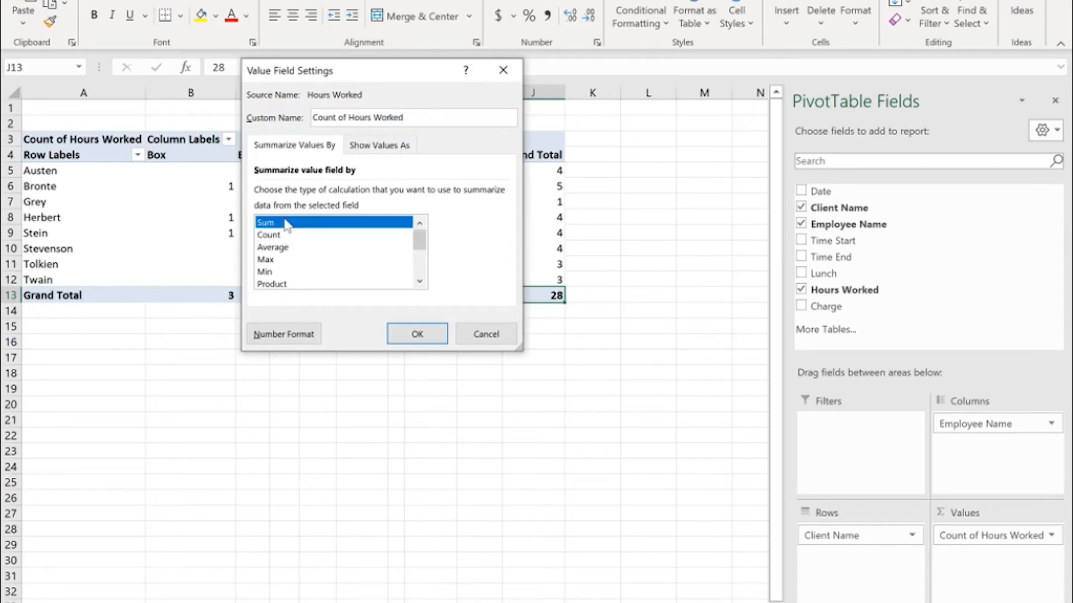
click(420, 334)
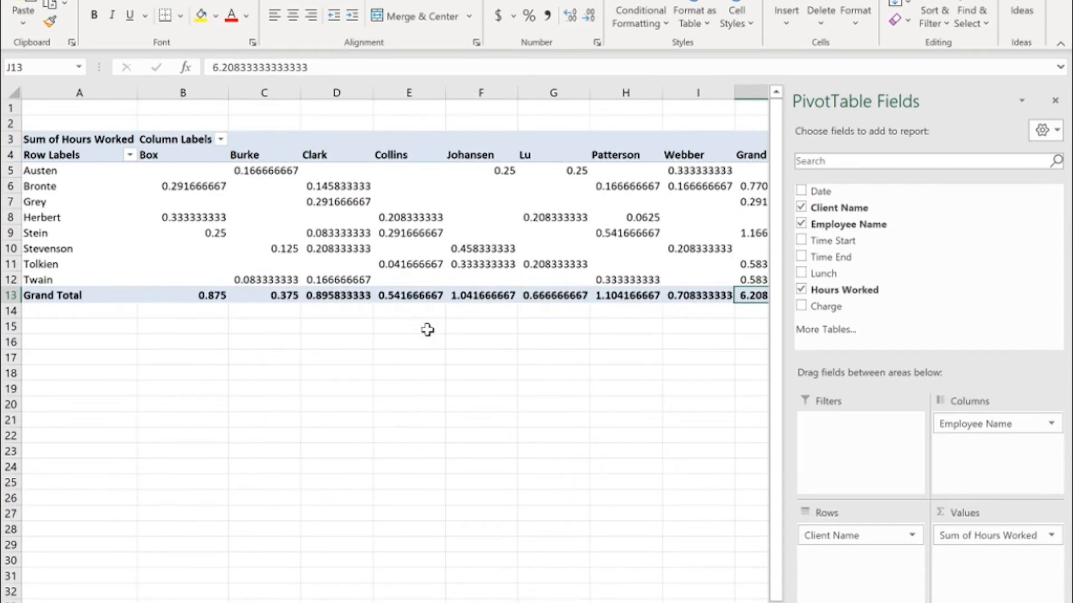
Format the Sum of Hours Worked values as Time with type 37:30:55, and check the individual and total hours.
mouse_move(485, 259)
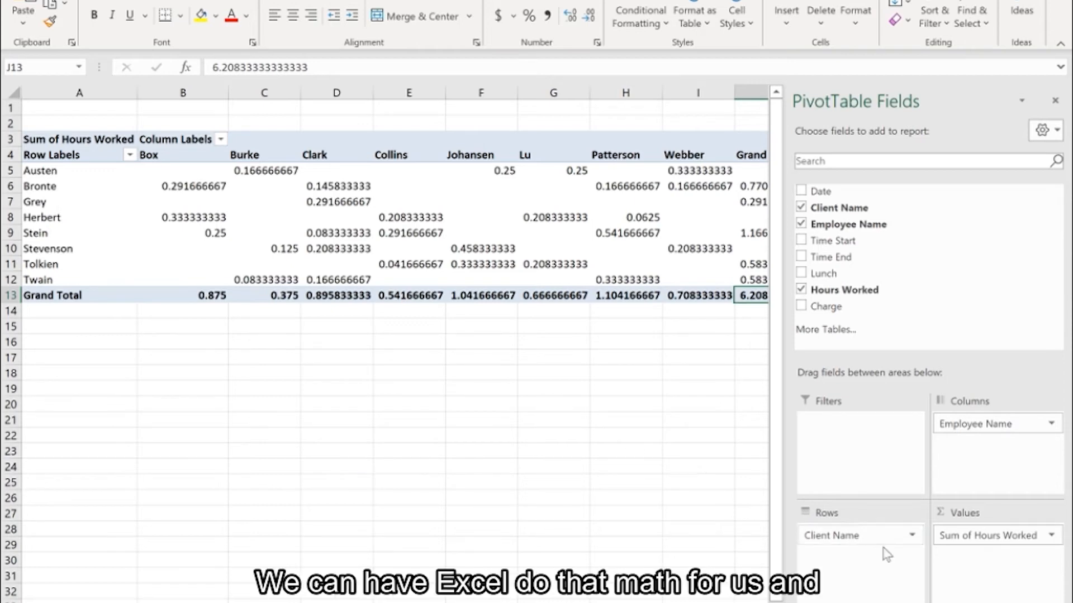
click(1052, 536)
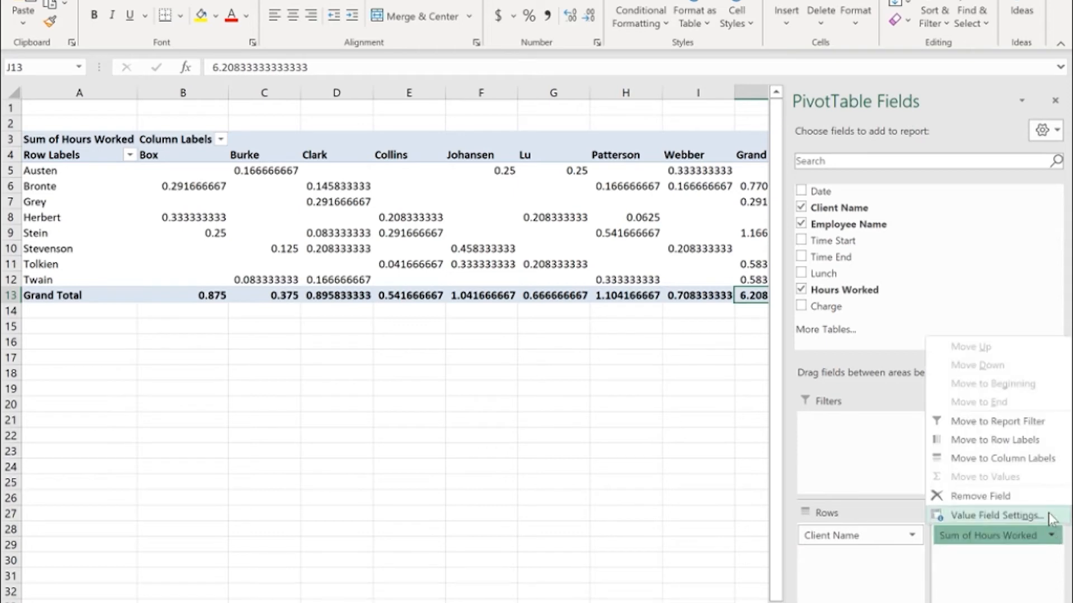
click(995, 515)
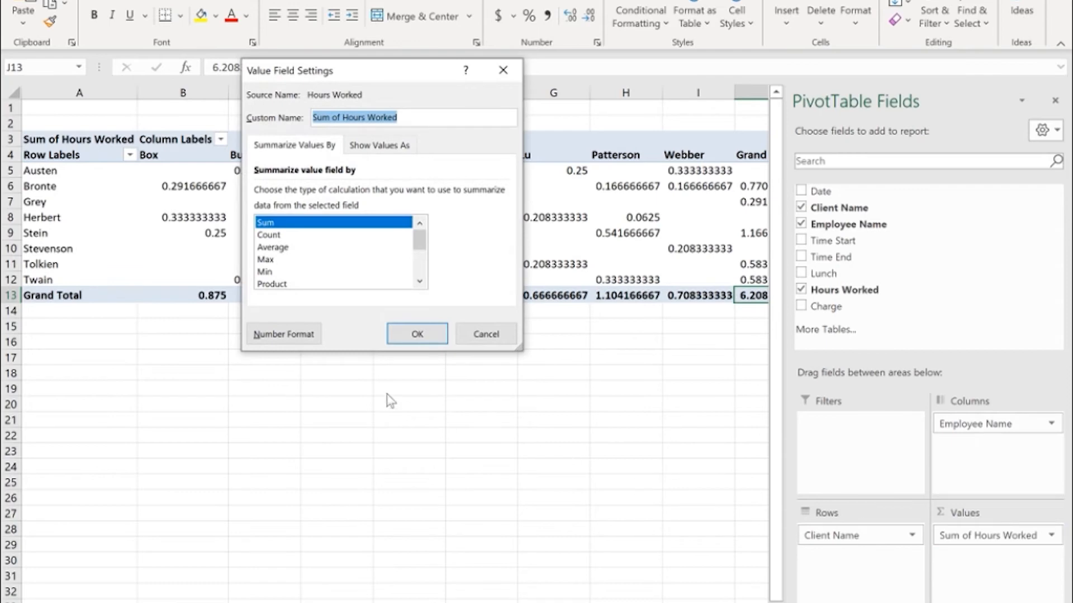
click(319, 341)
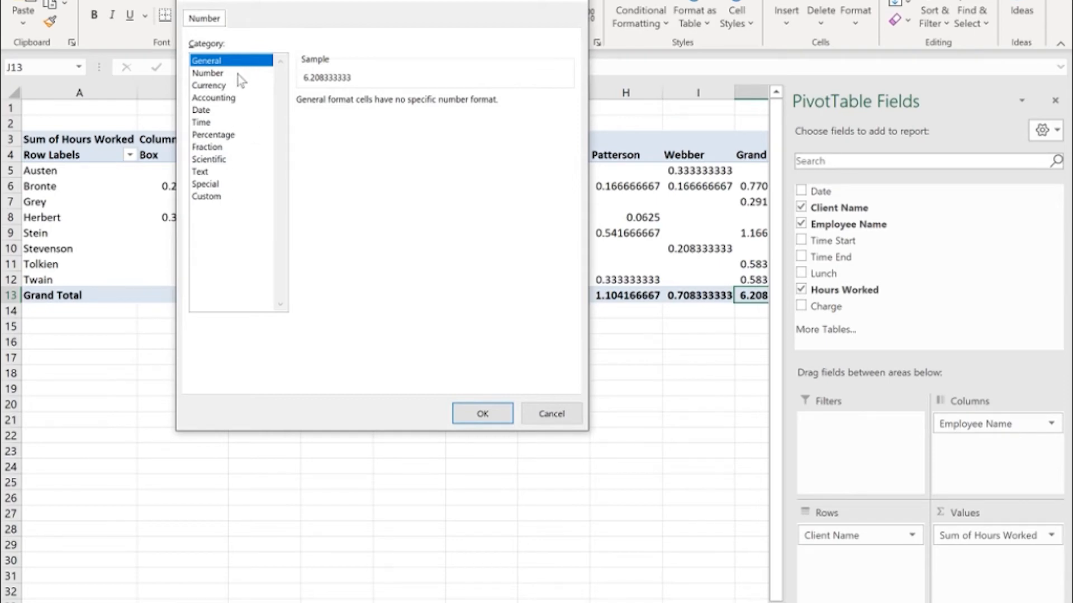
click(208, 123)
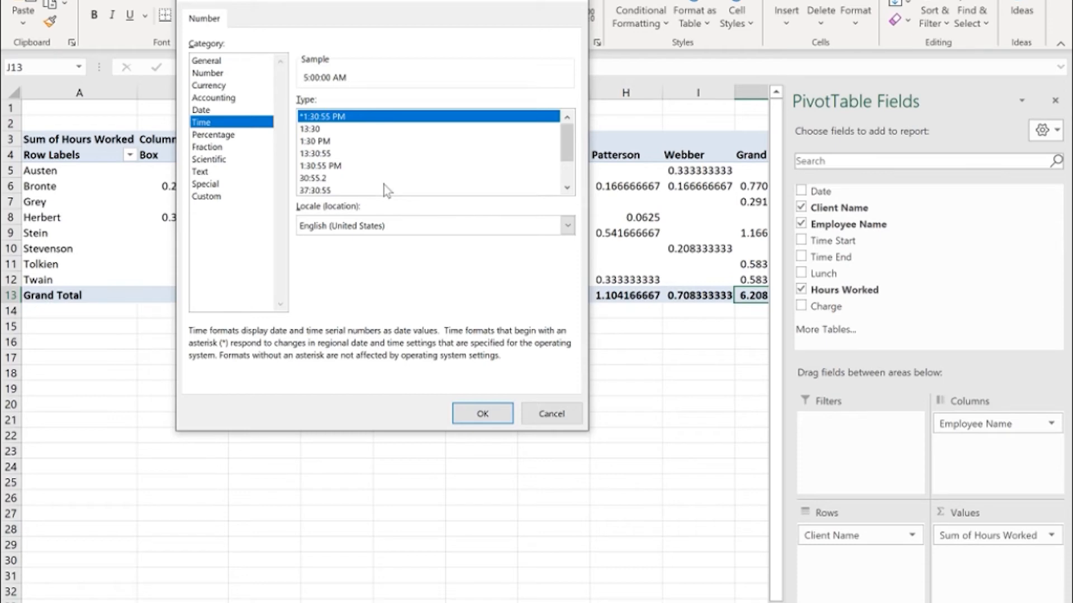
click(329, 190)
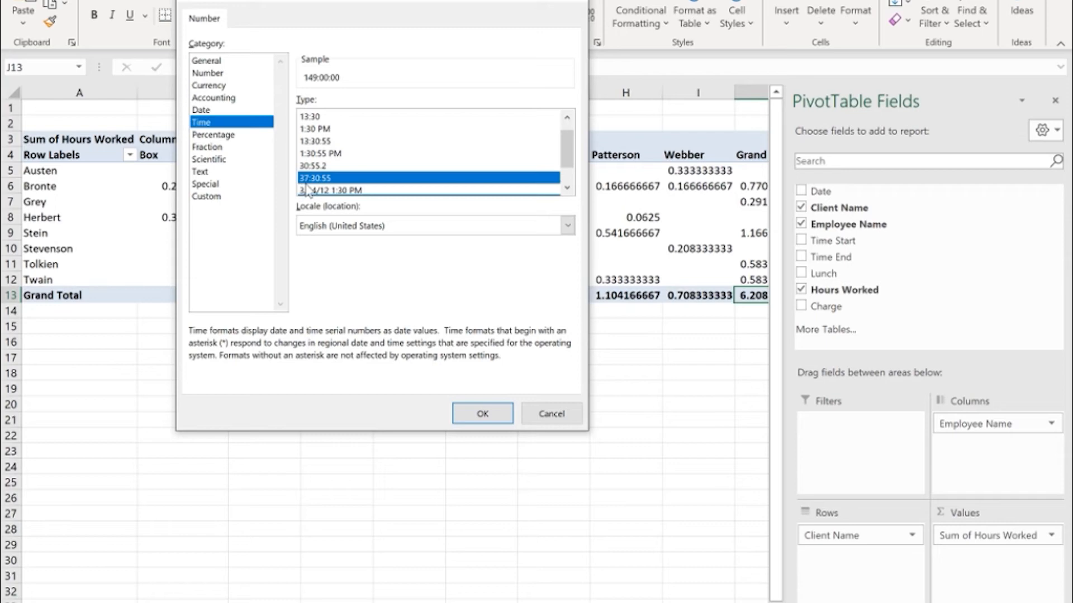
click(484, 414)
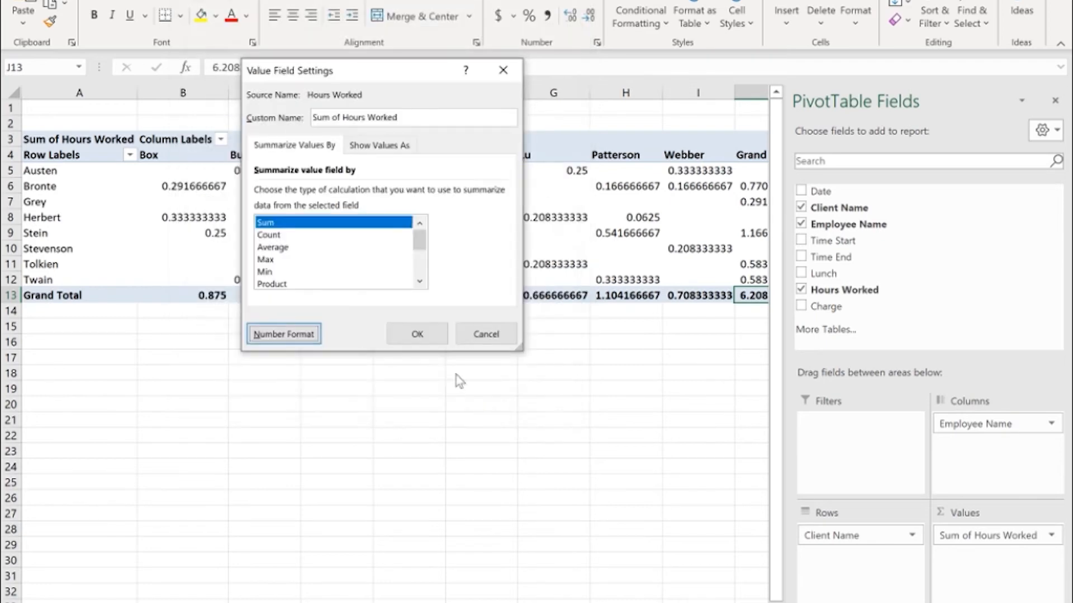
click(422, 333)
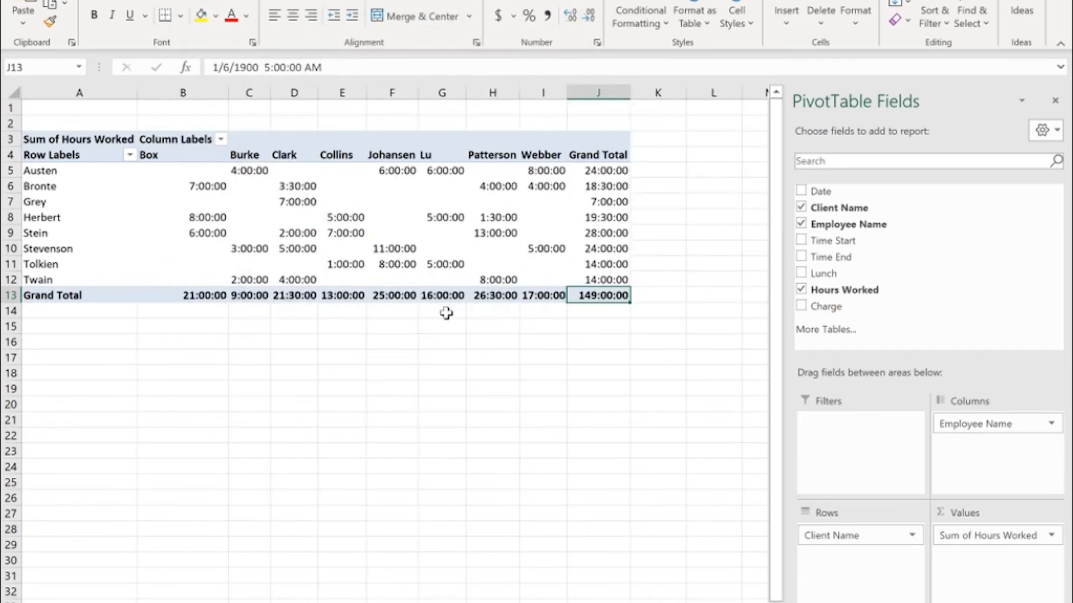
click(310, 187)
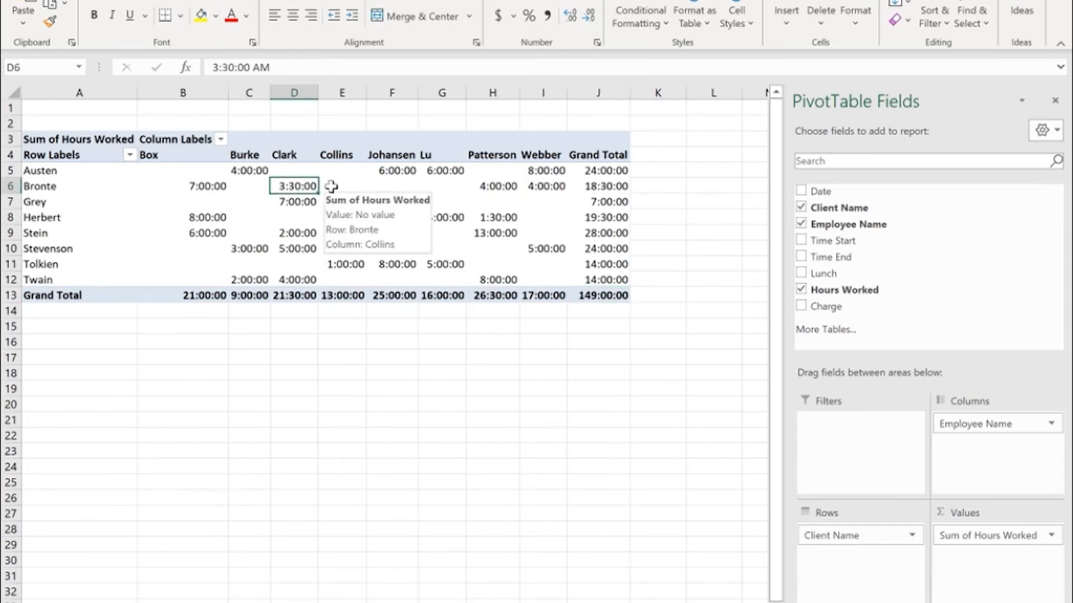
click(311, 202)
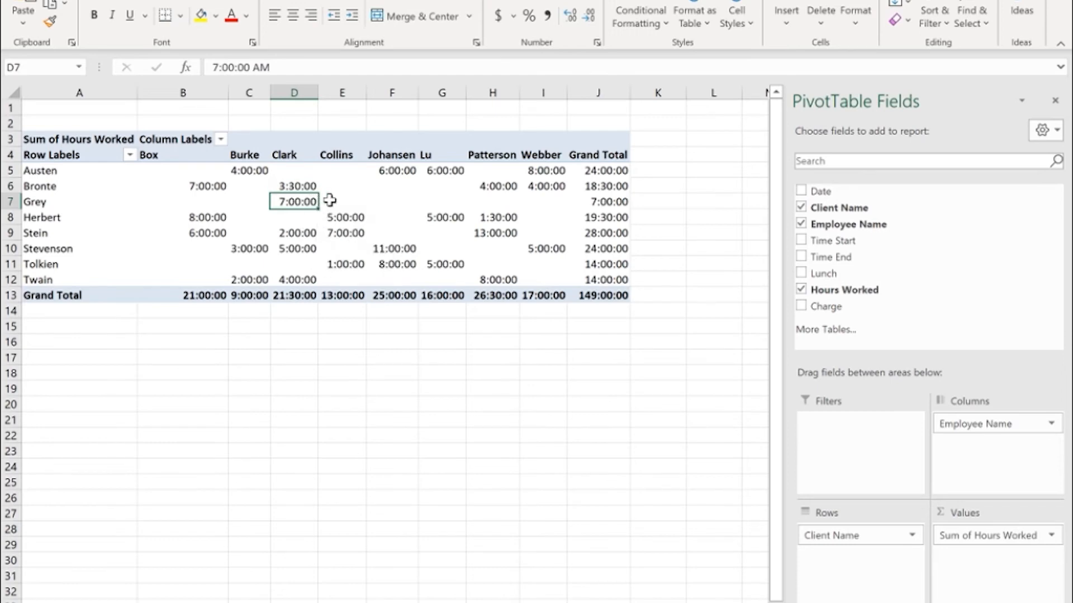
click(307, 295)
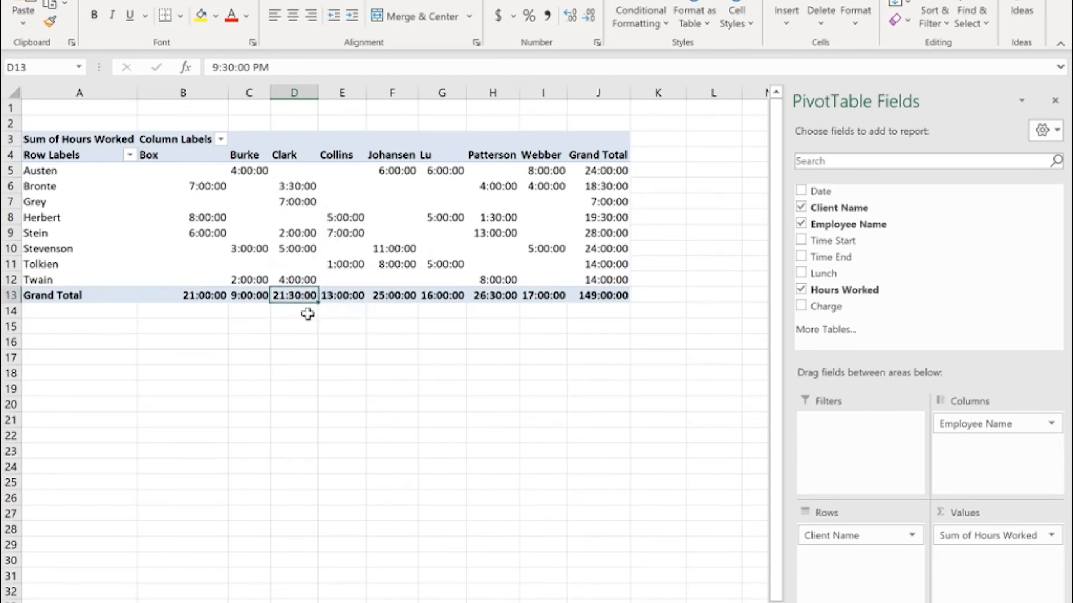
click(609, 296)
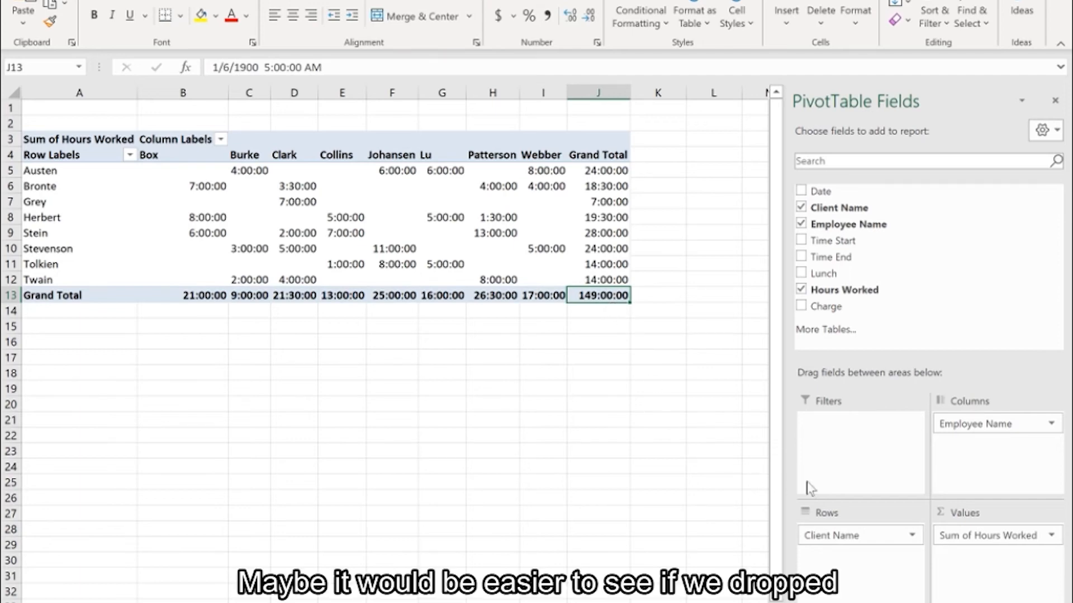
Move Employee Name from Columns to Rows and place Client Name beneath it, so clients are nested under each employee.
drag(1025, 423, 881, 560)
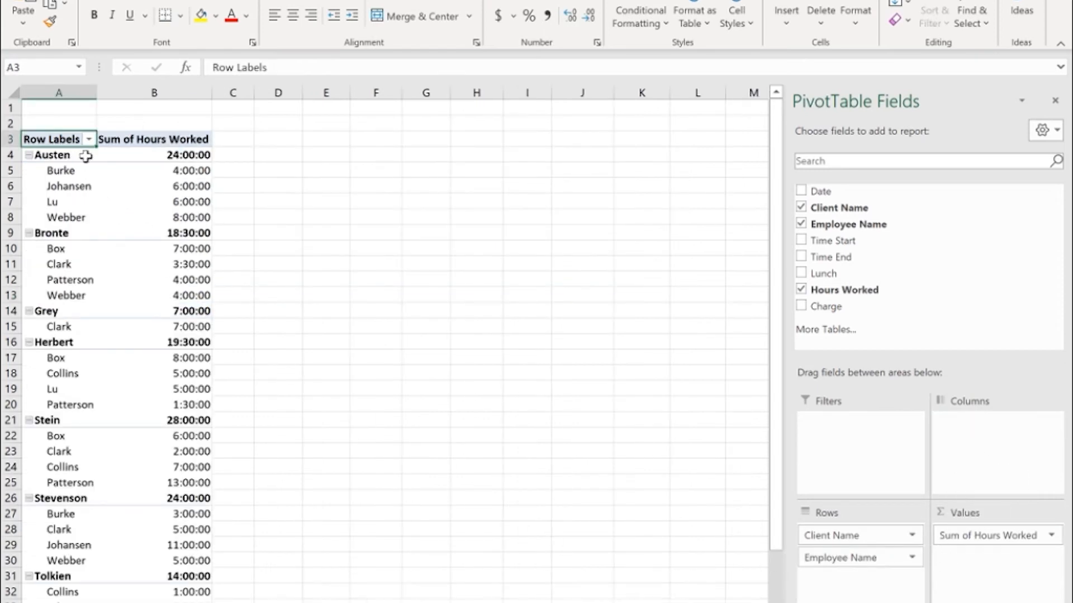
mouse_move(157, 151)
mouse_move(106, 220)
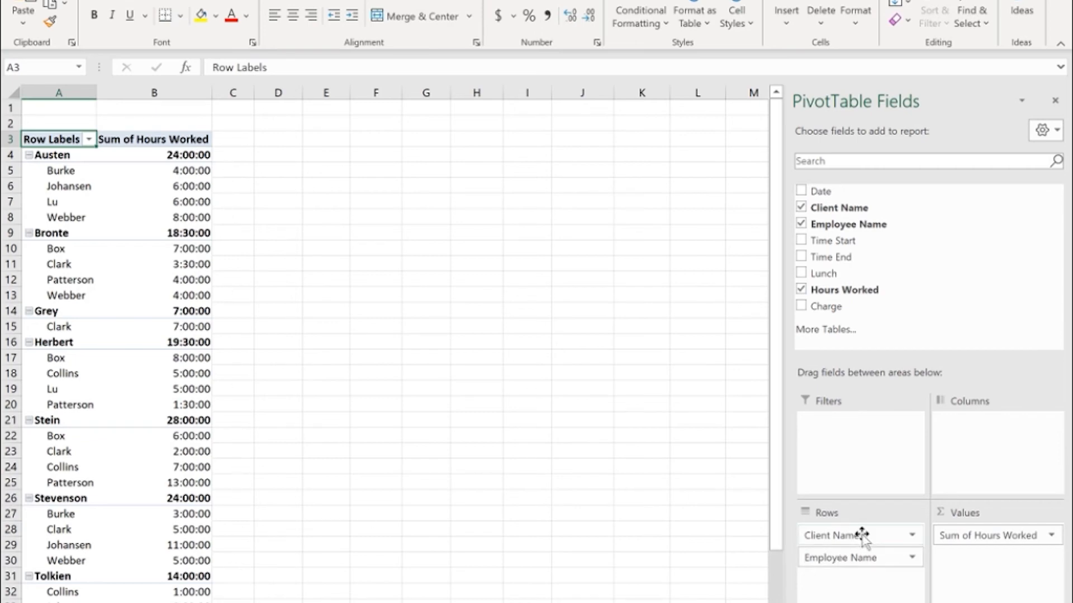
drag(856, 534, 866, 573)
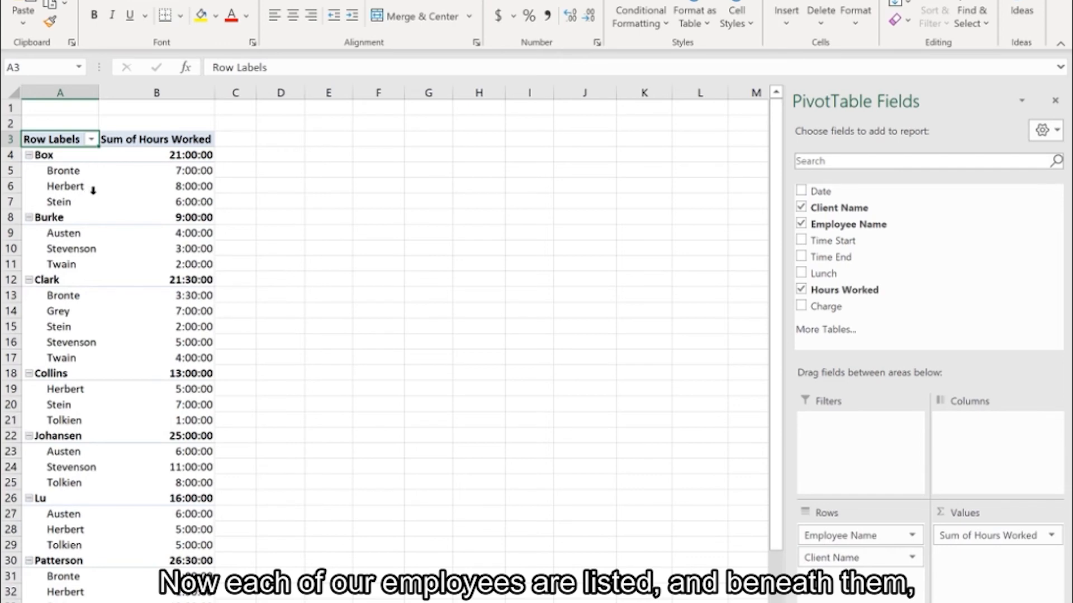
Add the Date field to the PivotTable's Filters area and filter the report to the date 1/2.
mouse_move(110, 182)
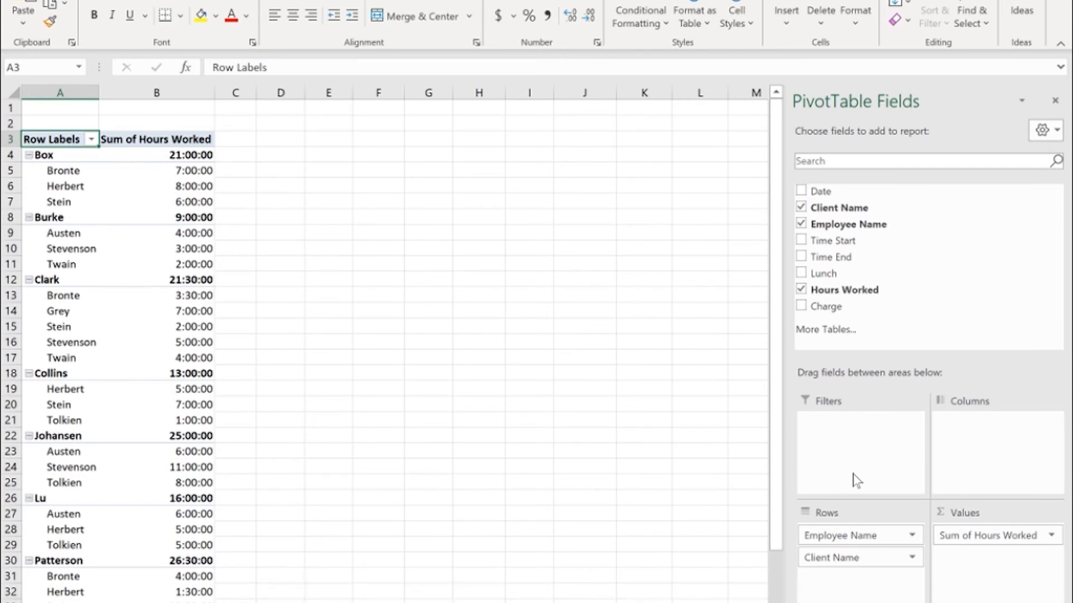
drag(851, 193, 863, 447)
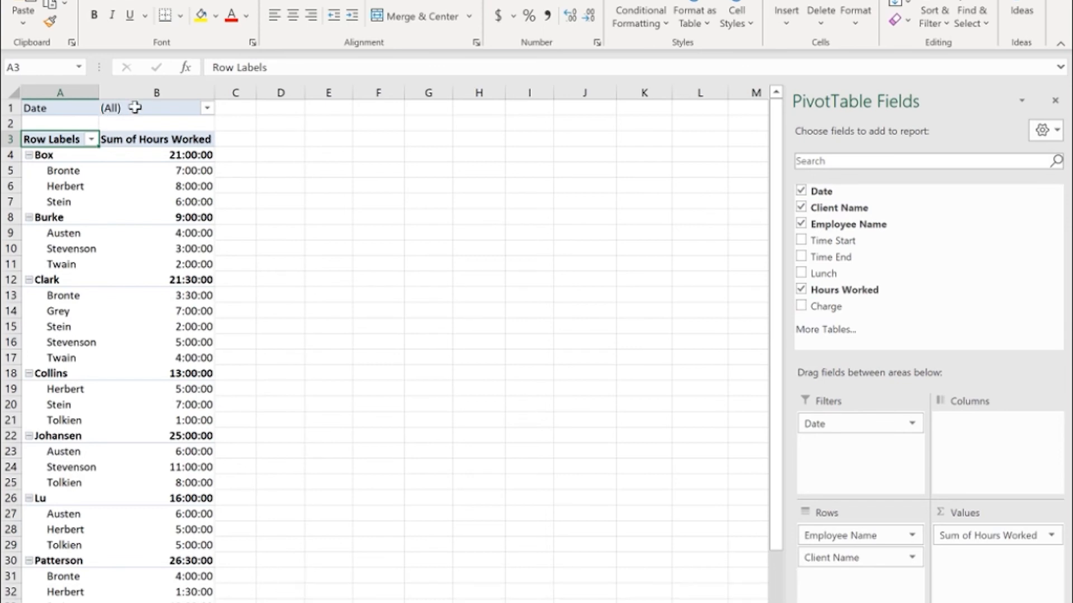
click(206, 108)
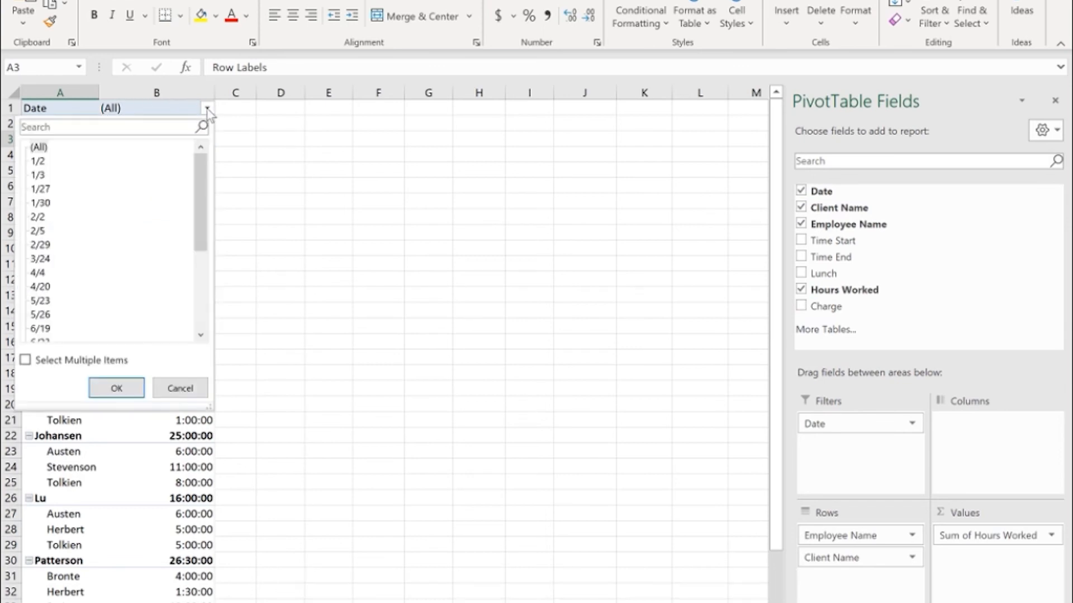
click(44, 162)
click(112, 388)
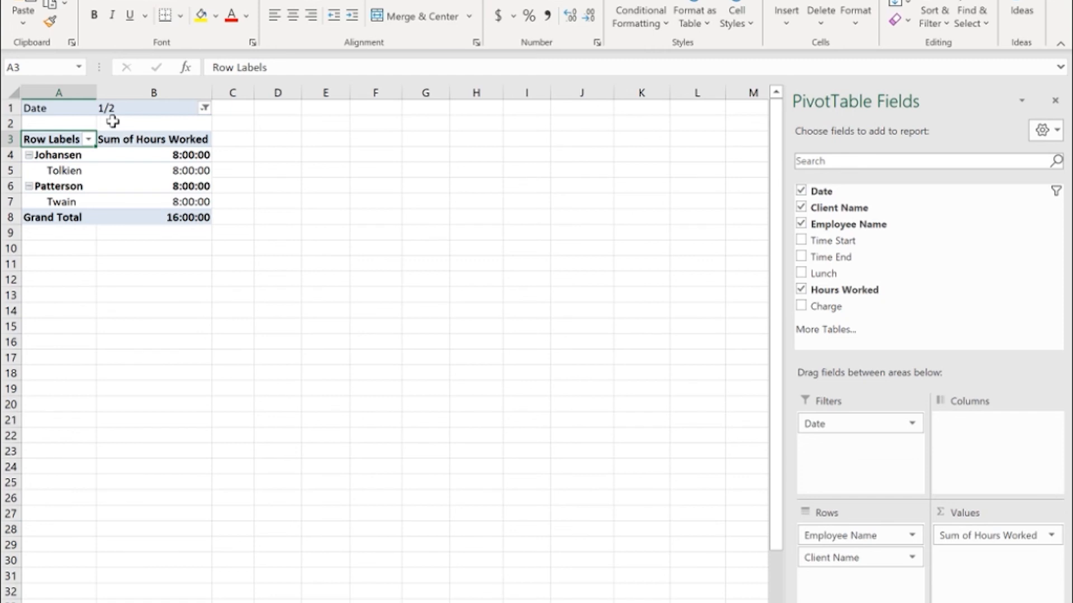
Allow multiple items in the Date filter and include 1/3, 1/27 and 1/30 along with 1/2.
click(206, 108)
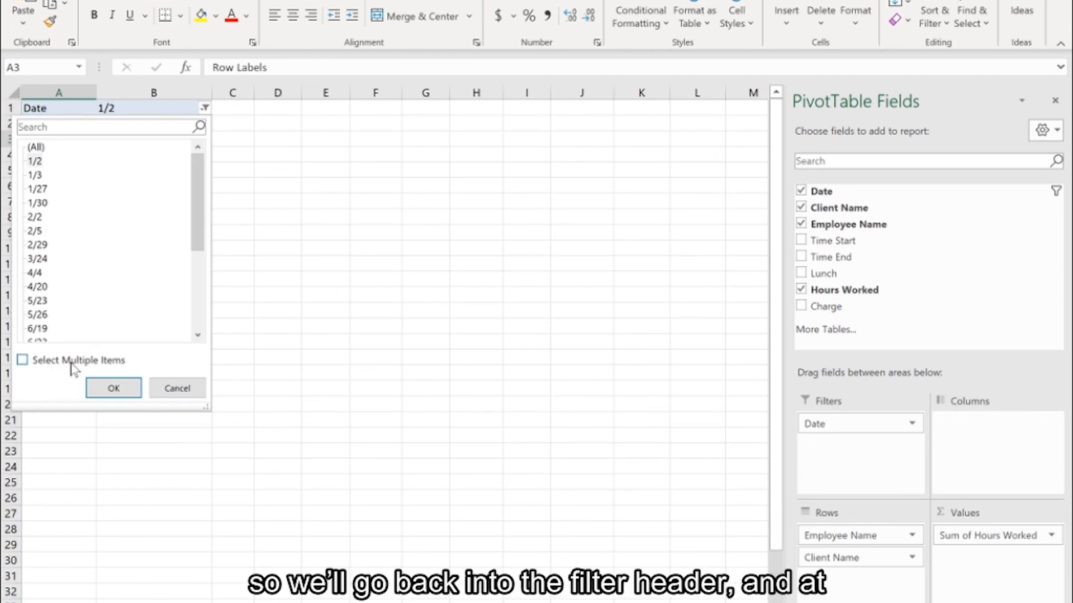
click(23, 361)
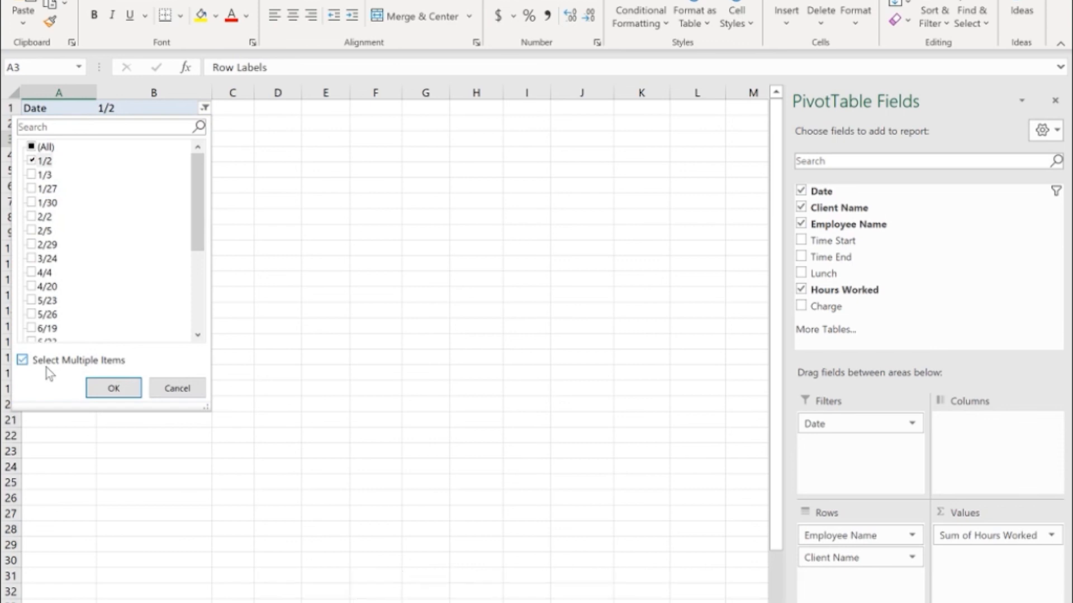
click(33, 175)
click(33, 189)
click(32, 204)
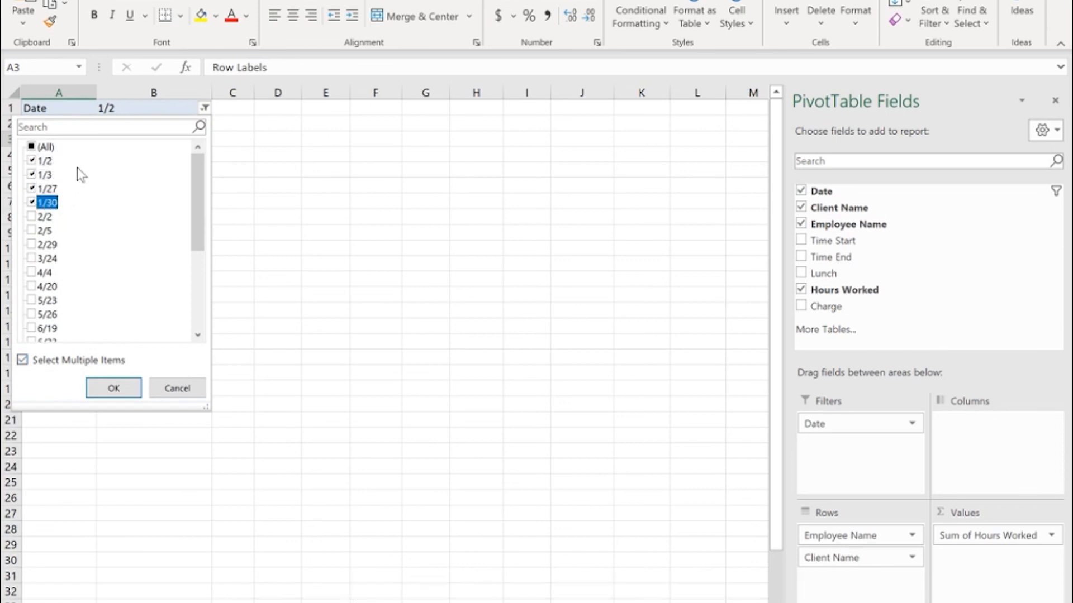
click(114, 389)
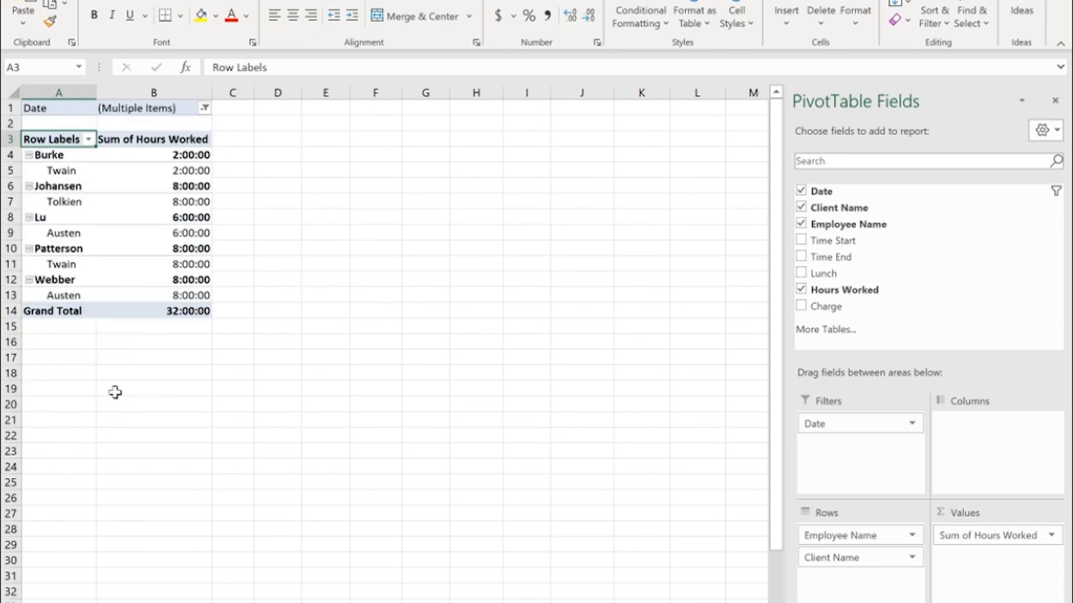